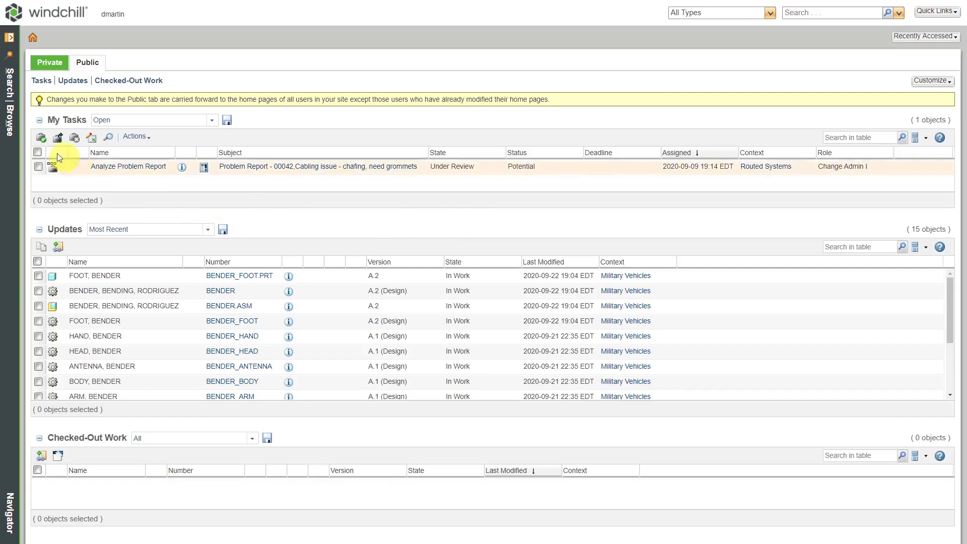
Step: Show the full Libraries list using View All under Recent Libraries in the Browse navigator
click(10, 122)
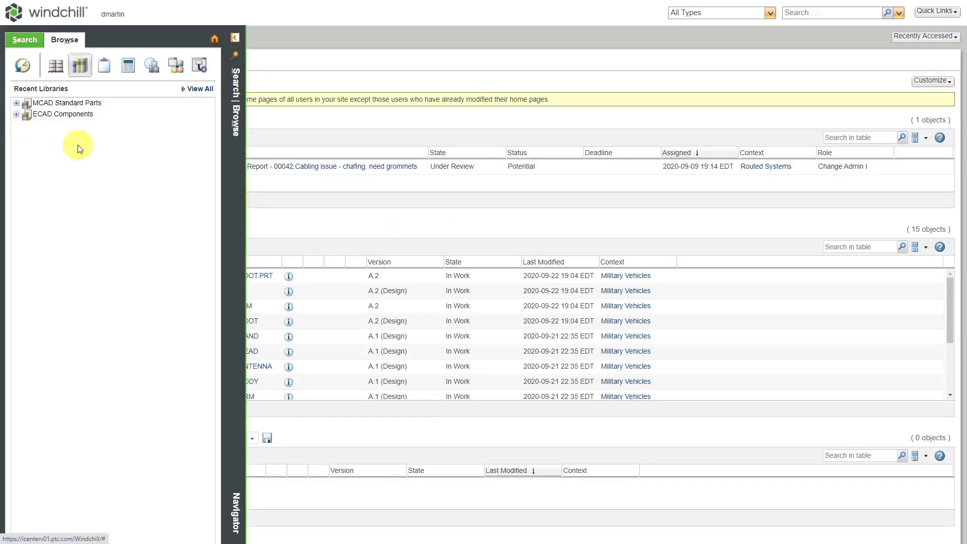
click(199, 89)
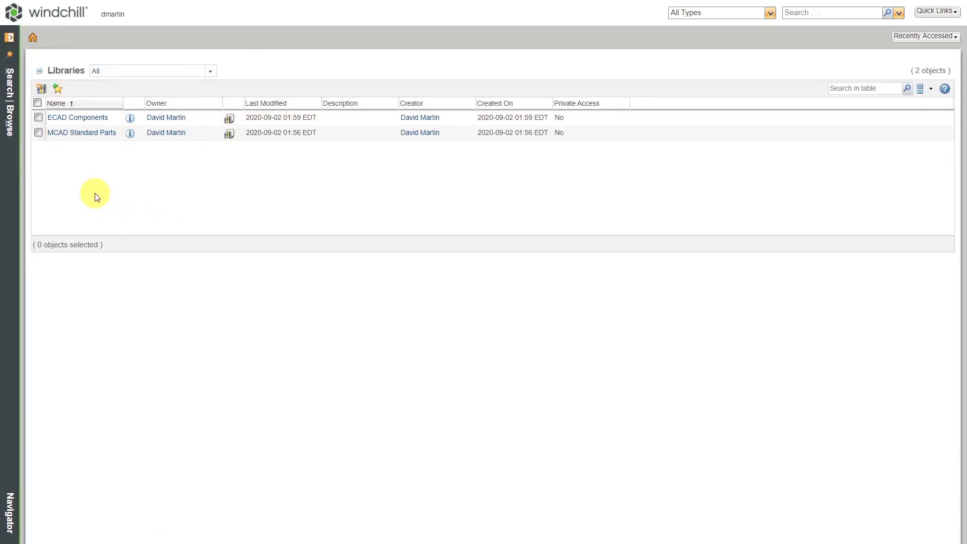
Step: Create a library named 'Documents' from the General Library template, with Private Access left at No
click(43, 92)
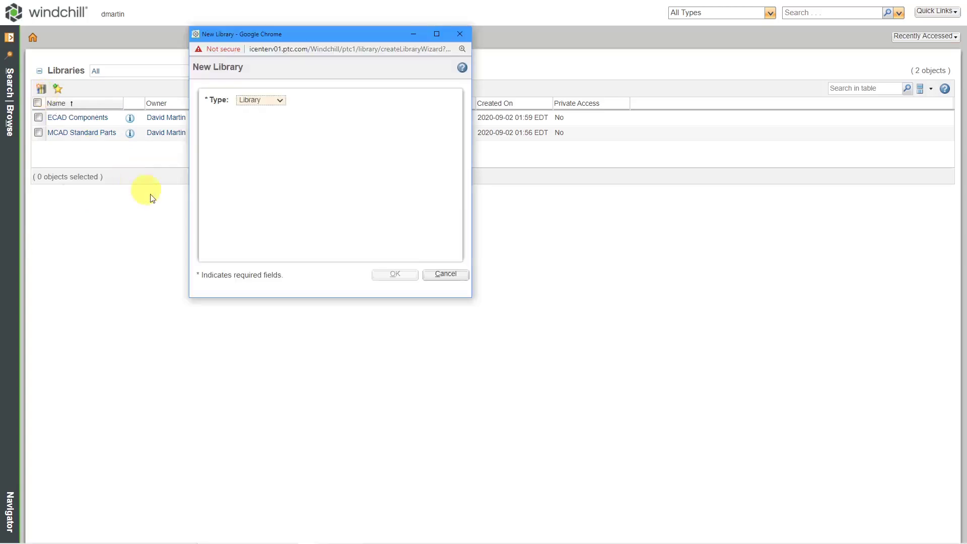
click(339, 138)
text(Documents)
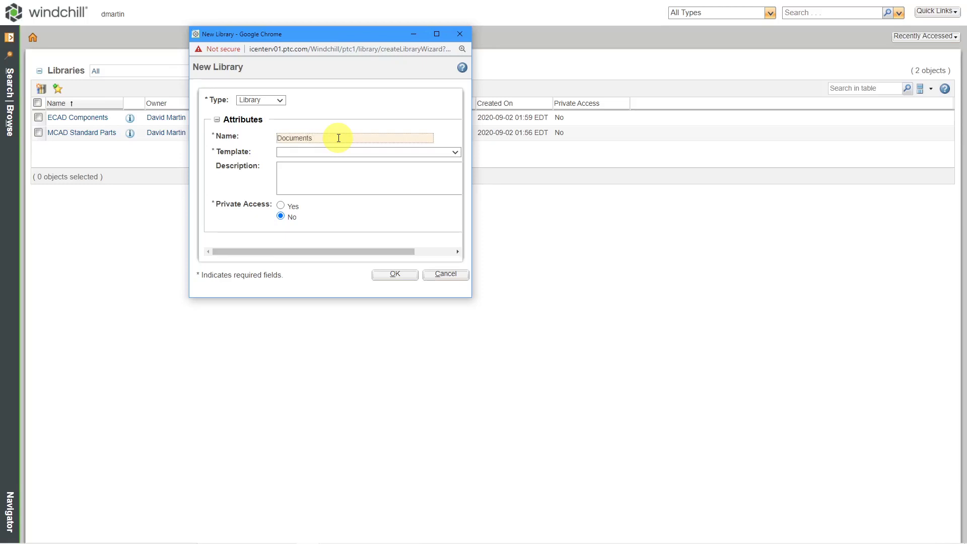
click(456, 153)
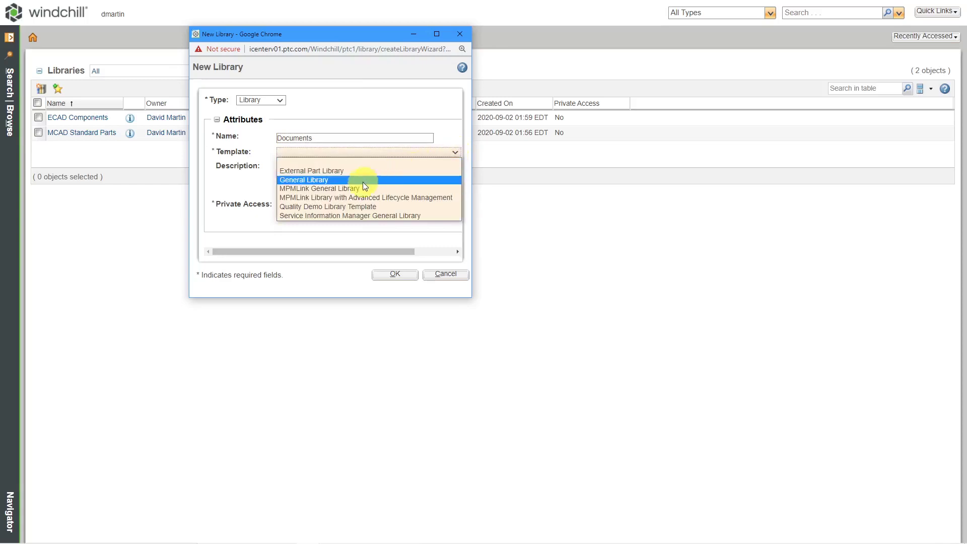
click(328, 181)
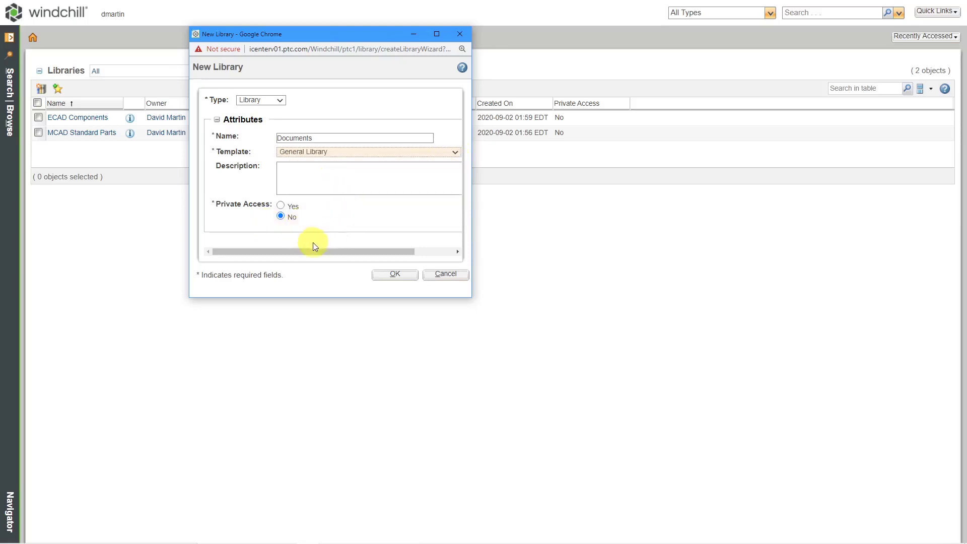
click(393, 276)
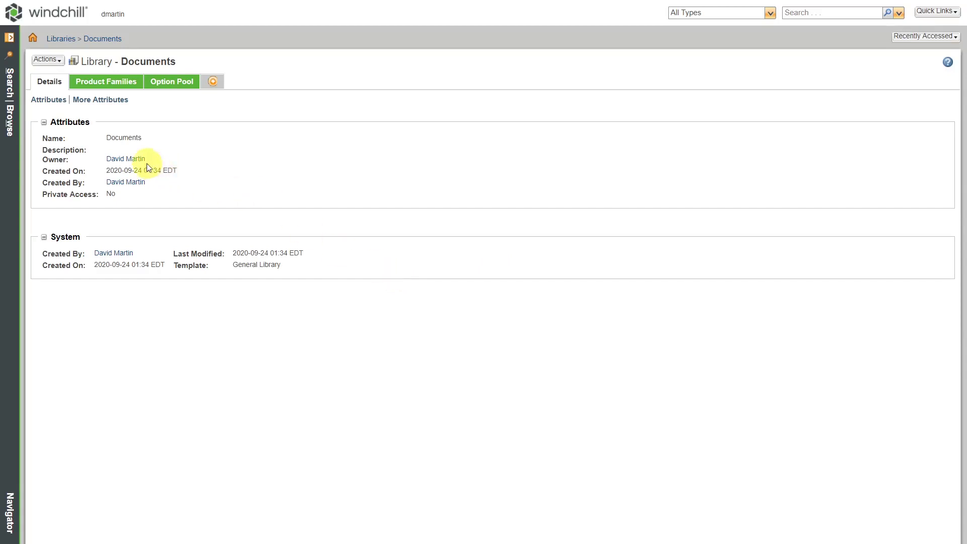
Step: Go to the Documents library's Folders page through Recent Libraries in the Browse navigator
click(10, 120)
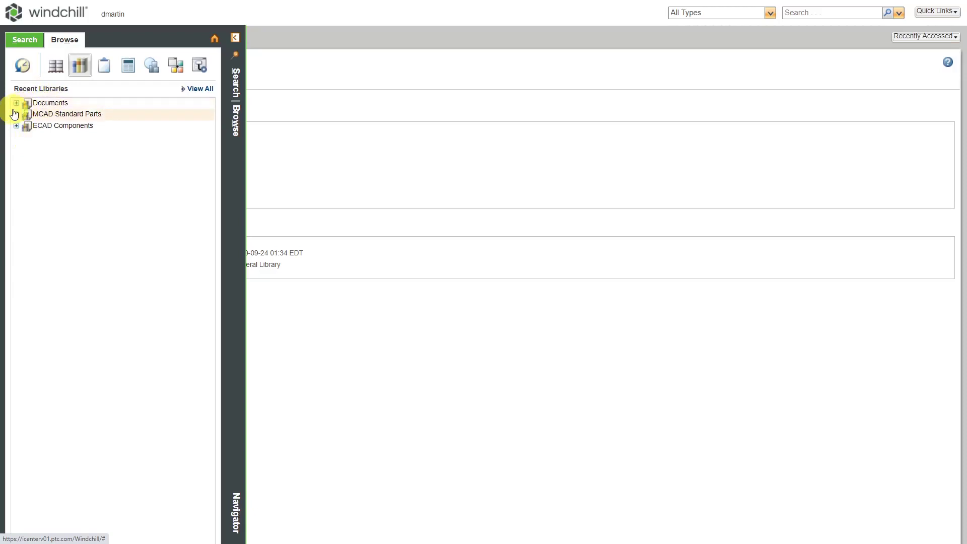
click(17, 104)
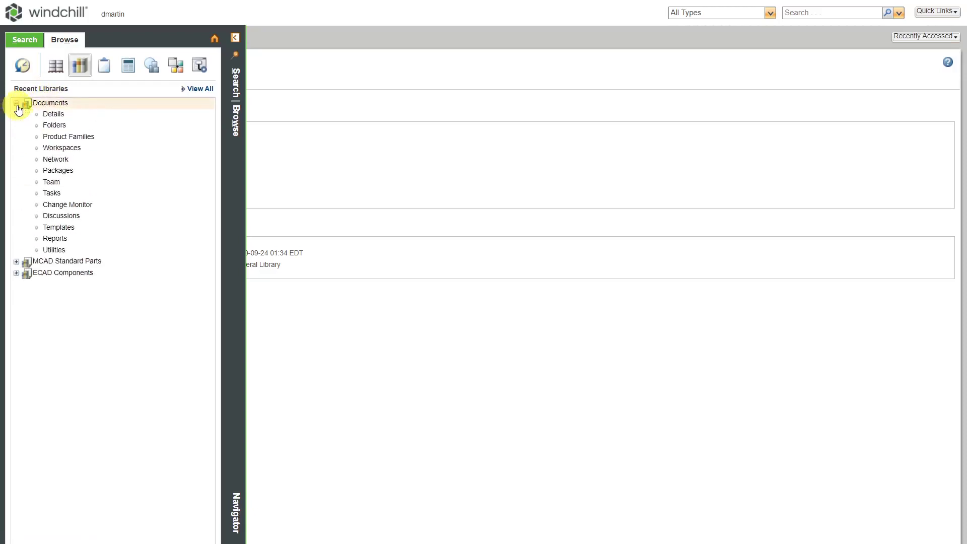
click(55, 127)
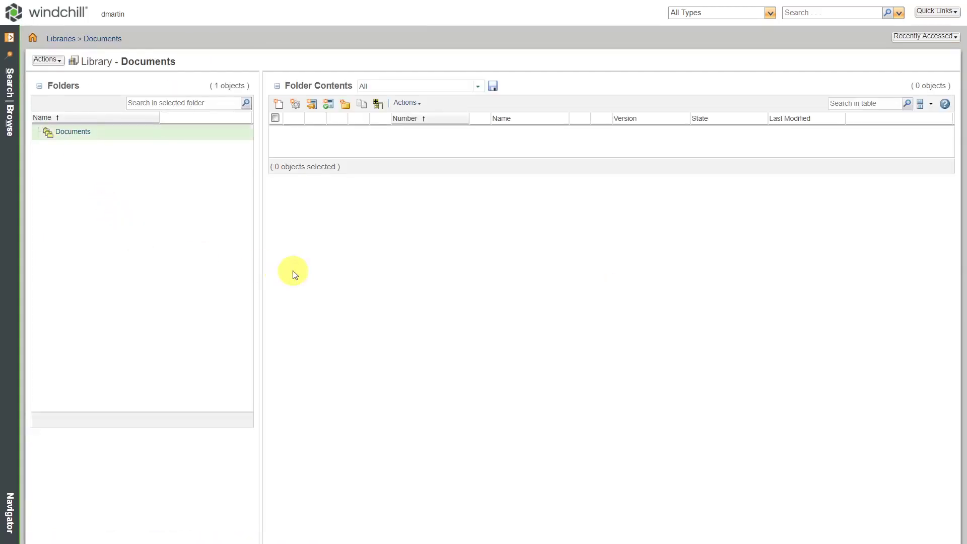
Step: Add a new folder named 'Windchill Documentation' to the Documents library, keeping the default access settings
click(347, 112)
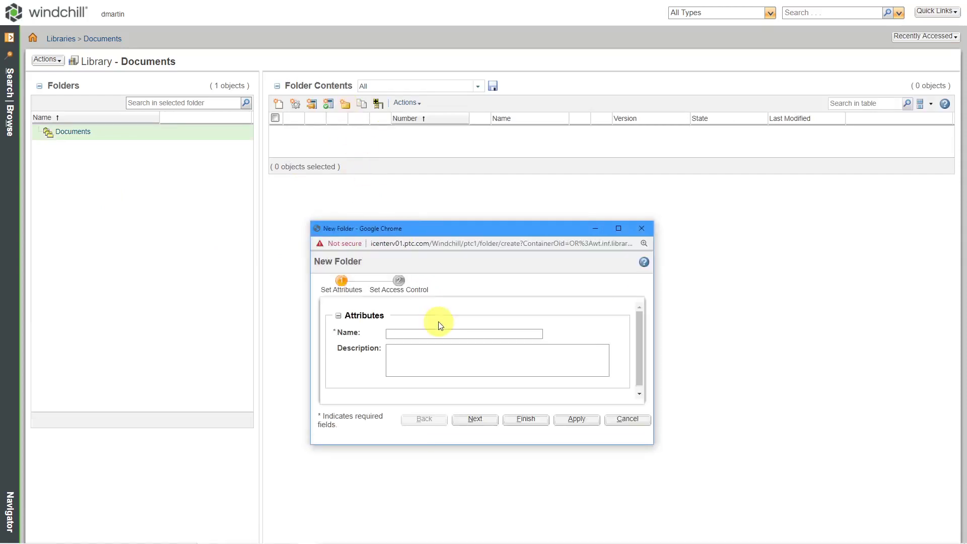
text(Windchill Documen)
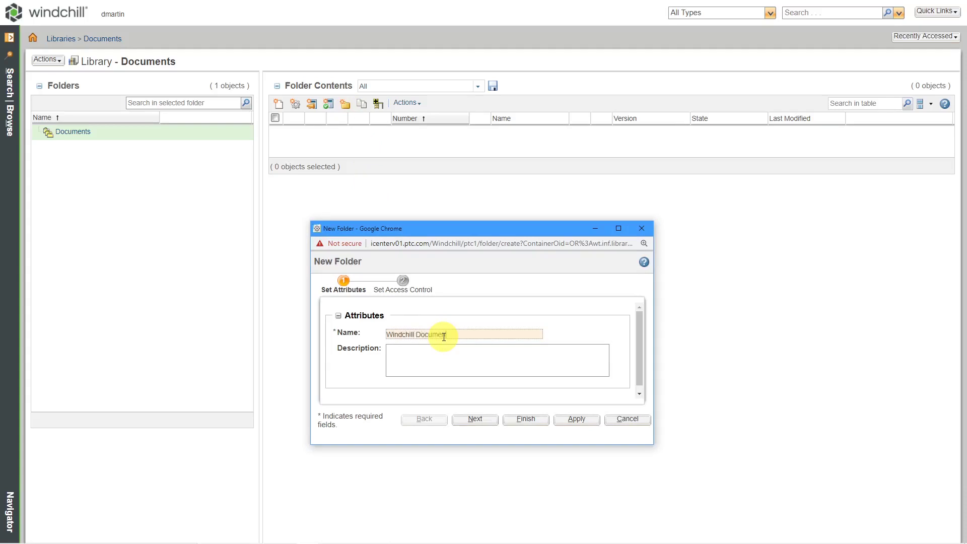
text(tation)
click(474, 422)
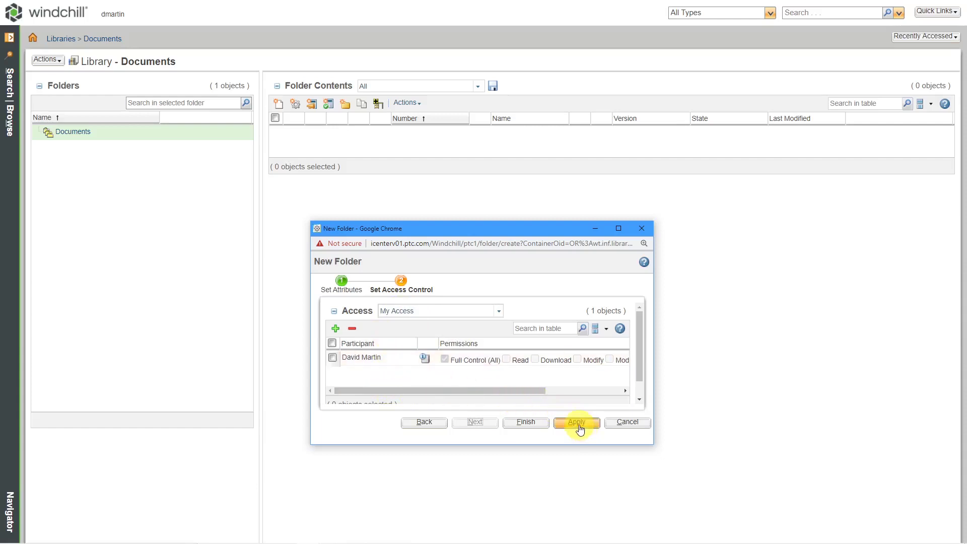
click(536, 423)
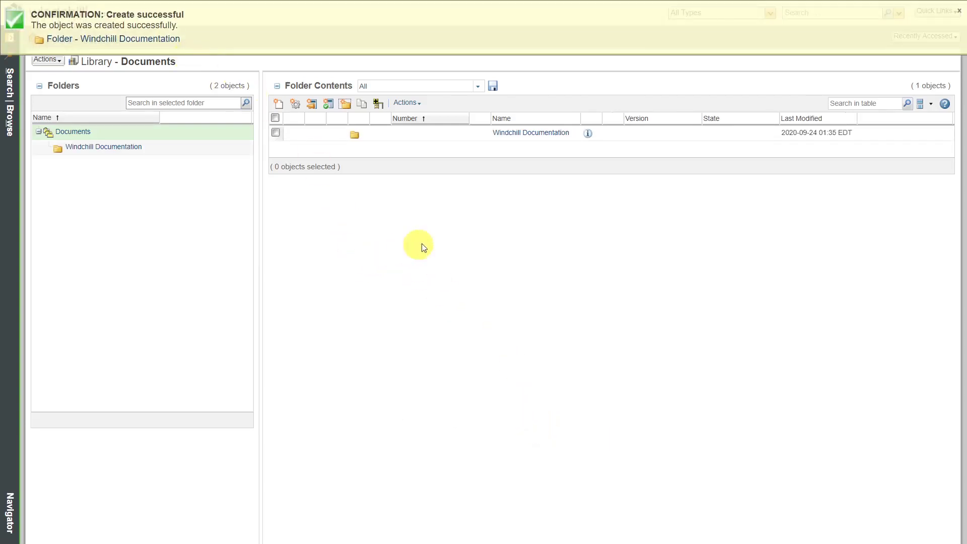
Step: In the Windchill Documentation folder, start a new document with Type set to Document
click(540, 134)
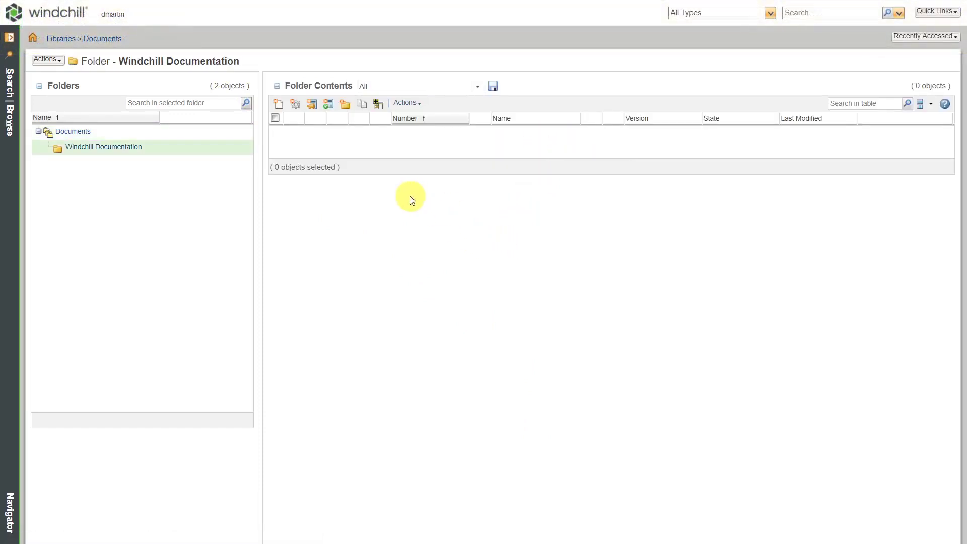
click(279, 105)
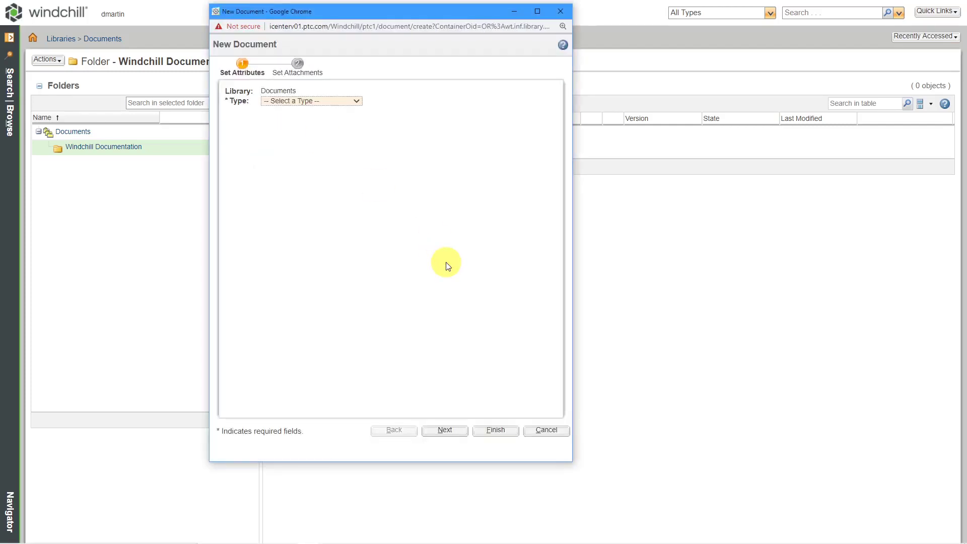
click(355, 103)
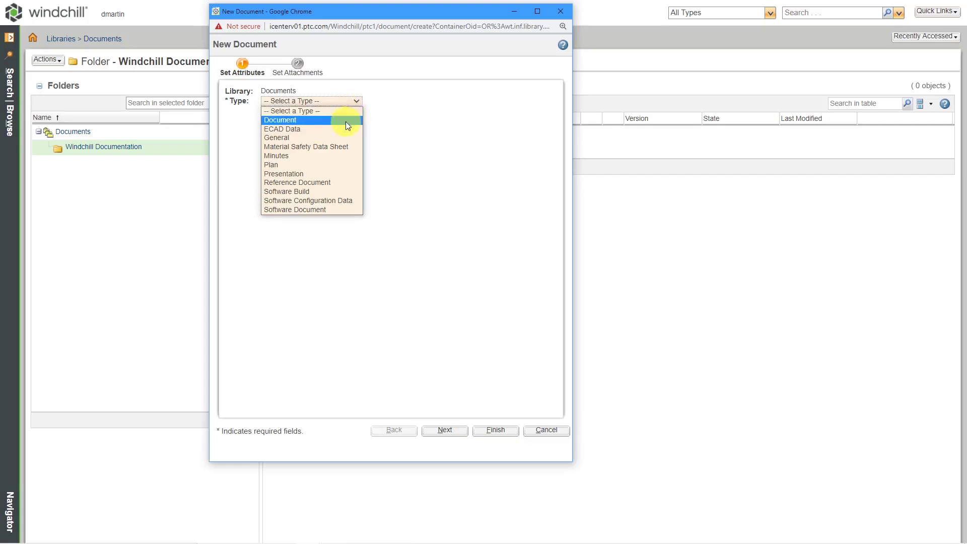
click(346, 122)
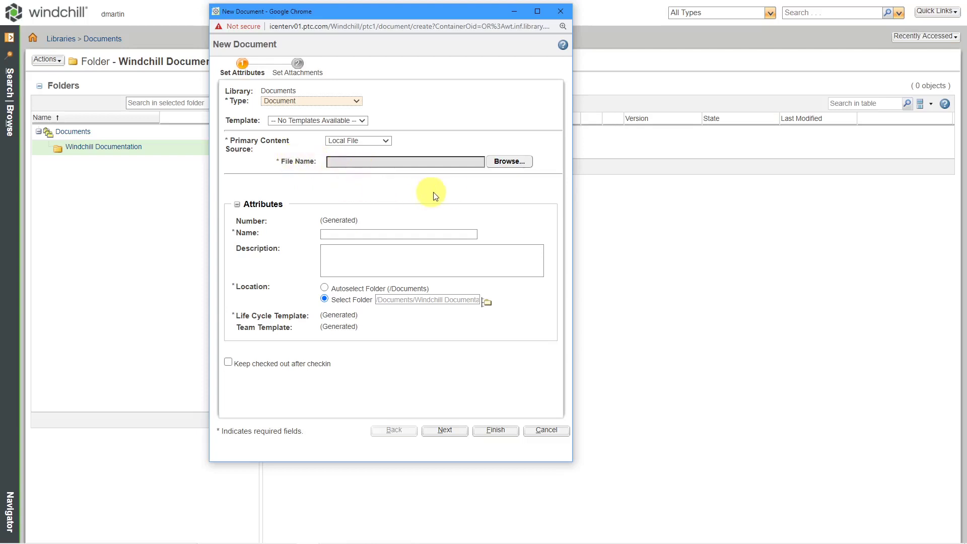
Step: Set C:\Windchill\Windchill Overview.pptx as the new document's primary content file
click(507, 162)
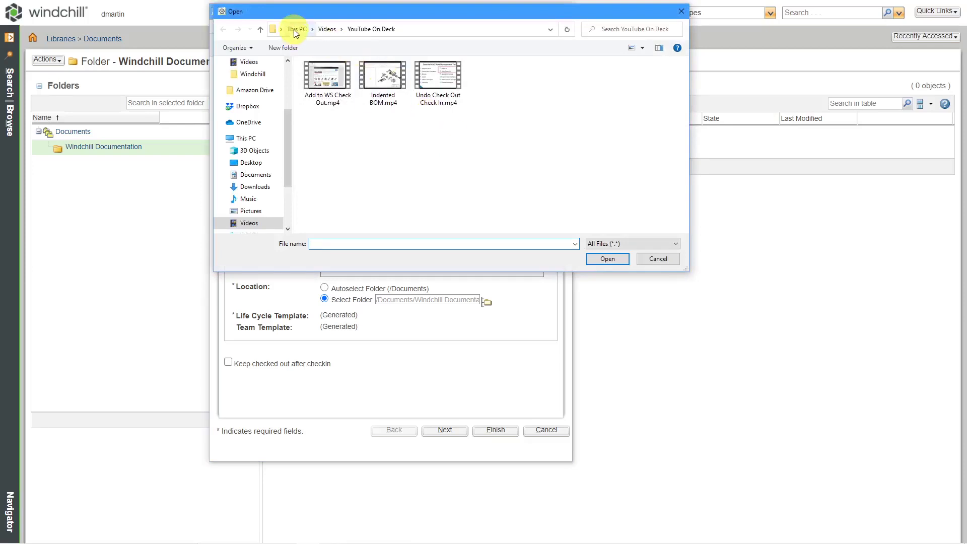
click(297, 29)
double_click(365, 185)
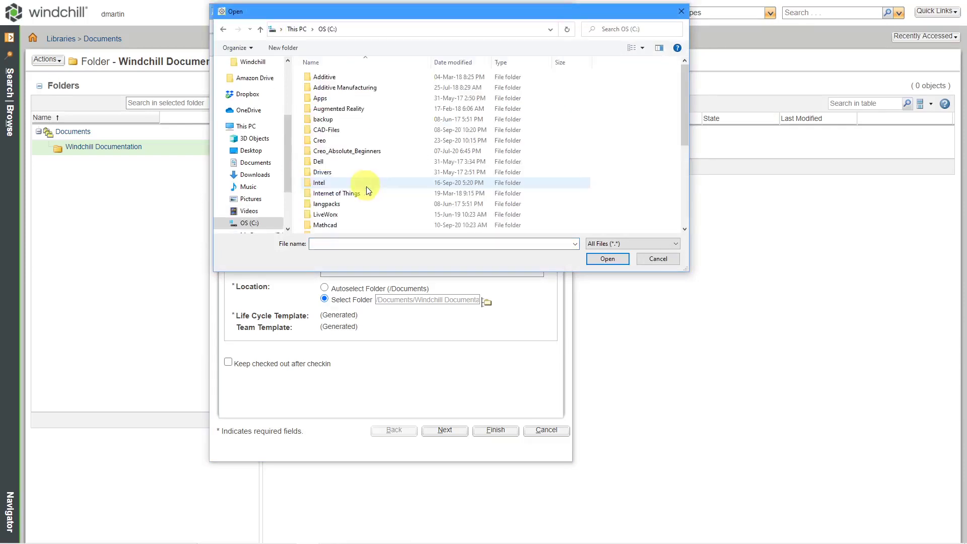
scroll(372, 194, down, 5)
double_click(330, 211)
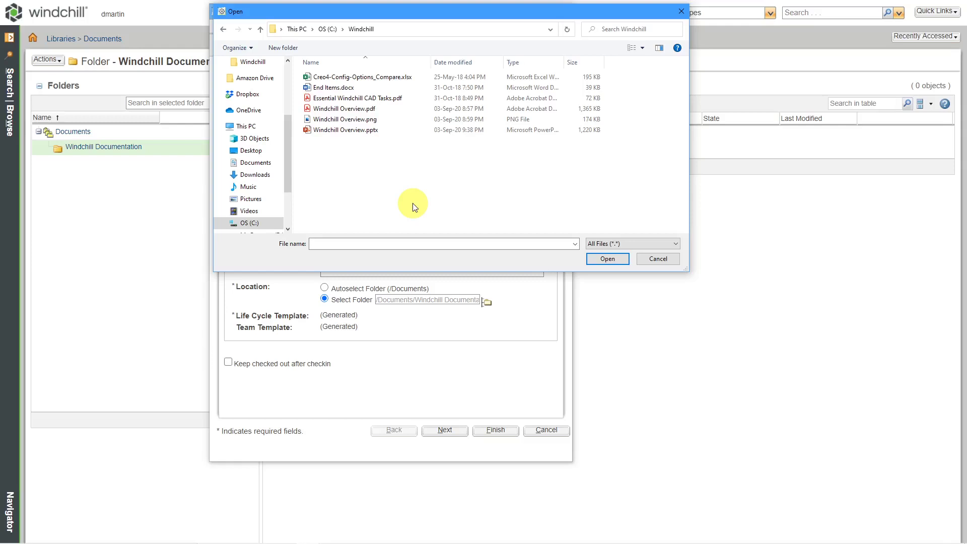
click(363, 133)
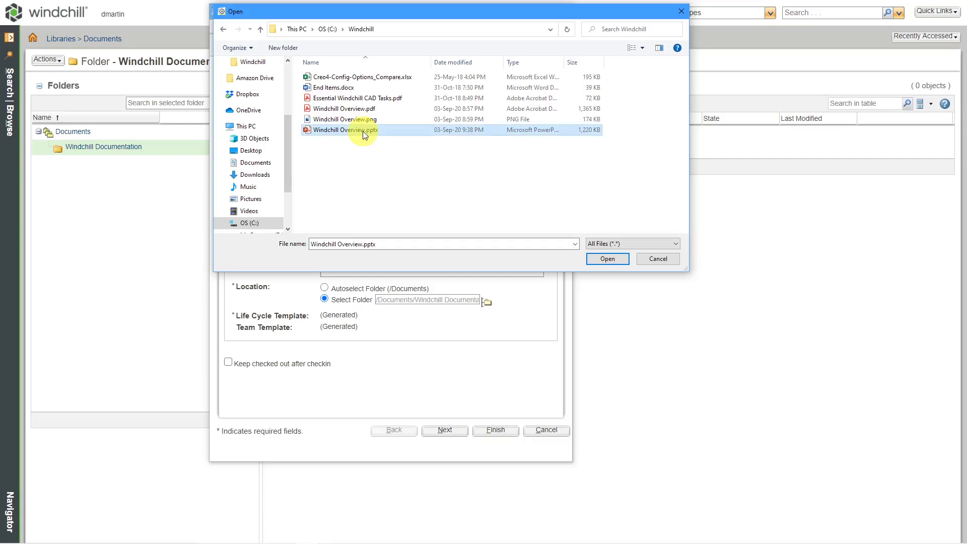
click(603, 261)
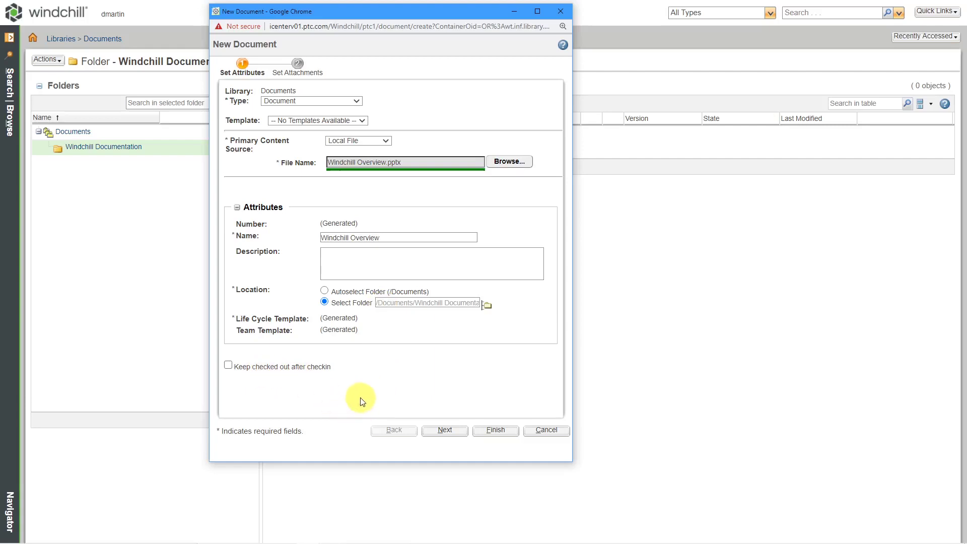
Step: Attach the local files Windchill Overview.pdf and Windchill Overview.png to the document
click(439, 432)
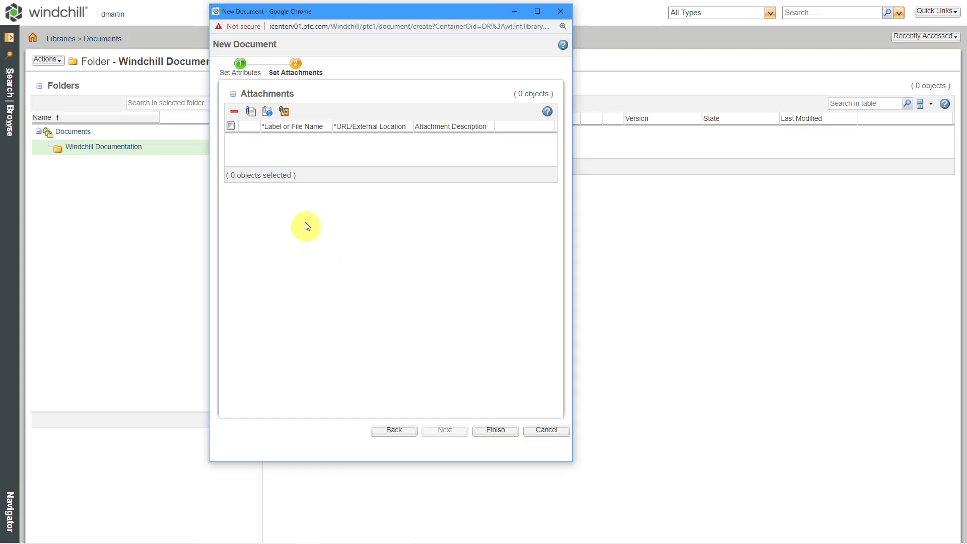
click(248, 114)
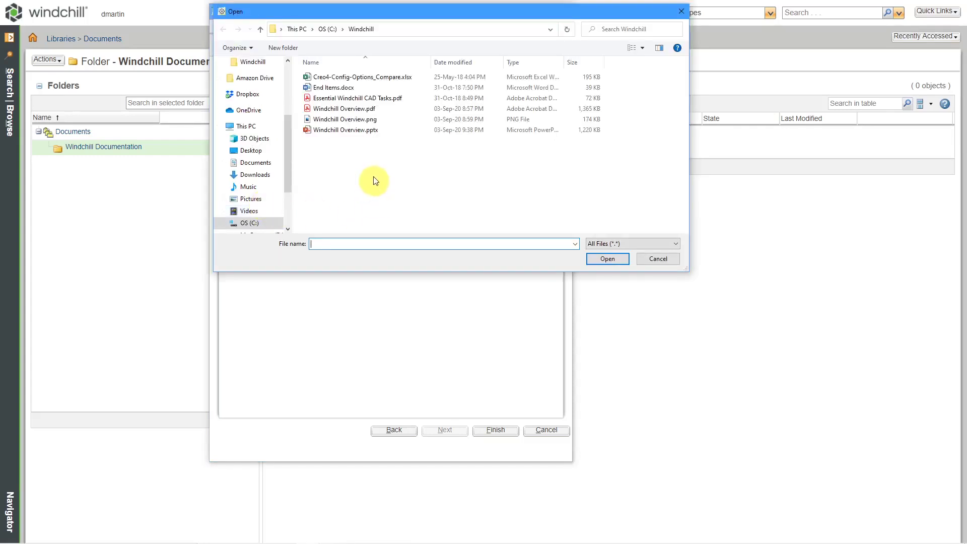
click(362, 111)
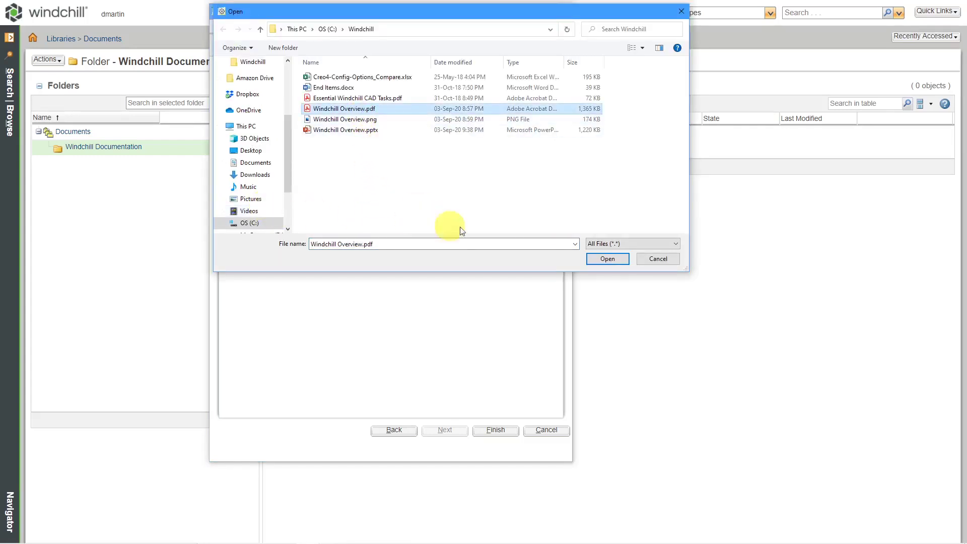
click(607, 260)
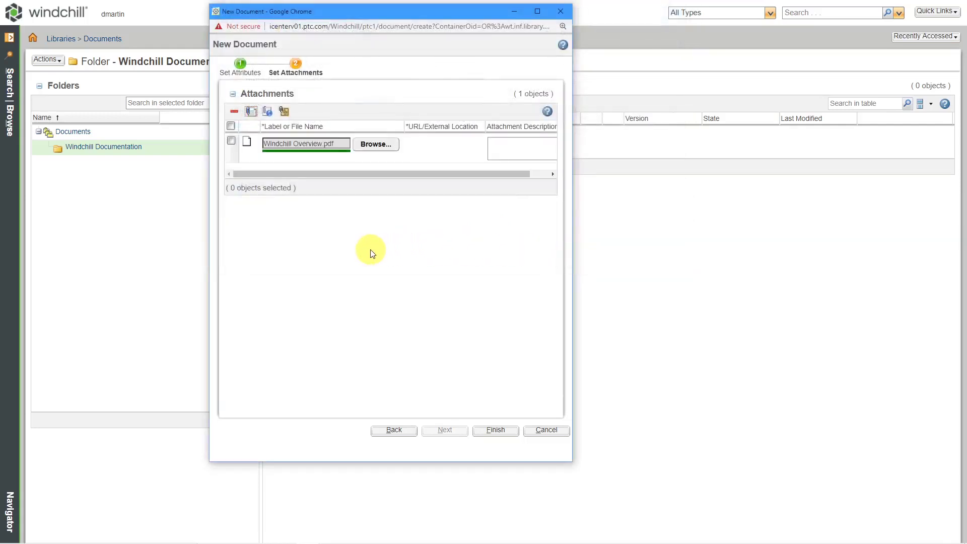
click(251, 111)
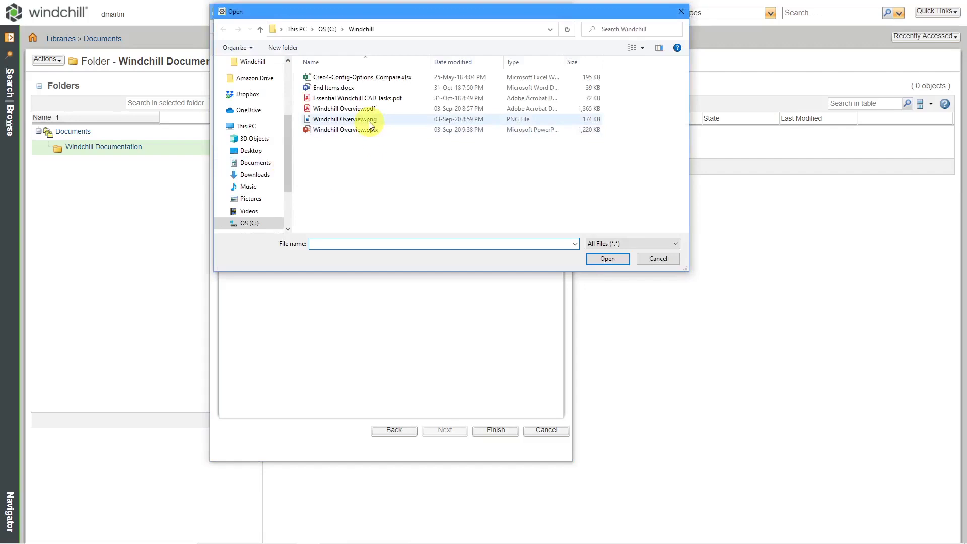
click(344, 109)
click(607, 259)
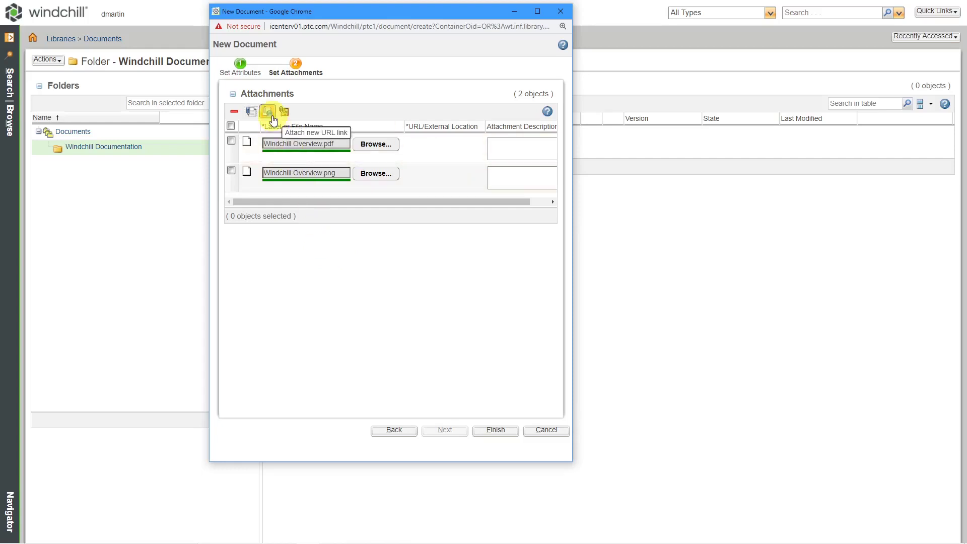
click(268, 111)
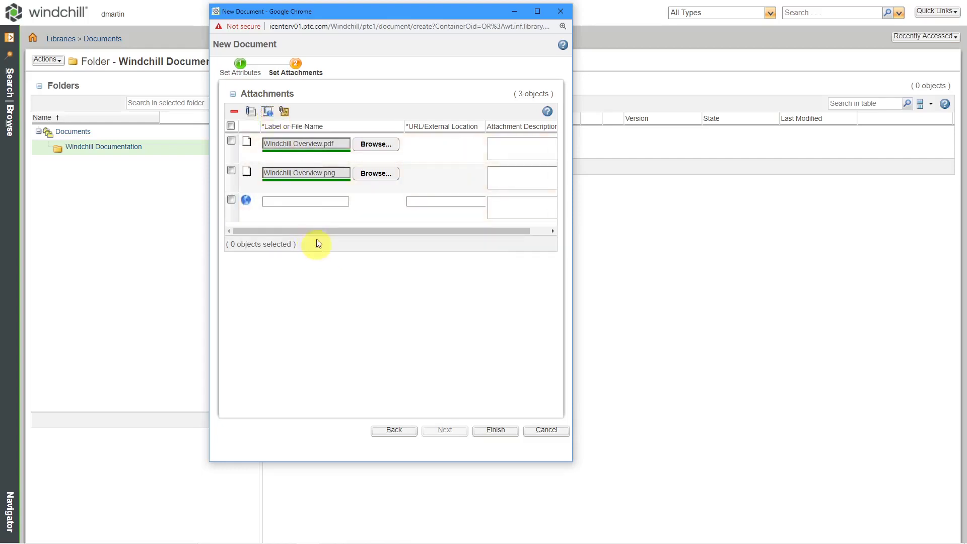
click(326, 200)
text(Creo Windchill)
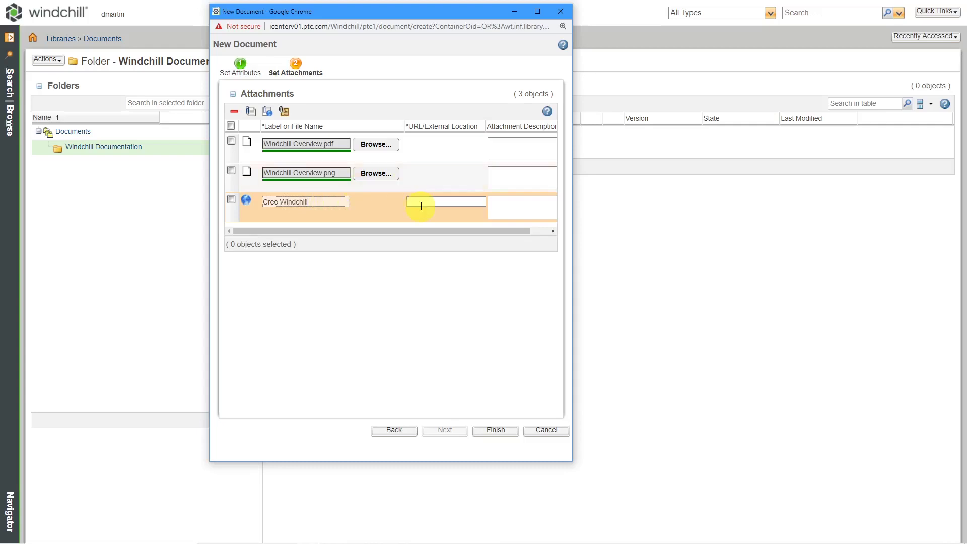
click(421, 206)
text(https)
text(://www.creowindchill.com)
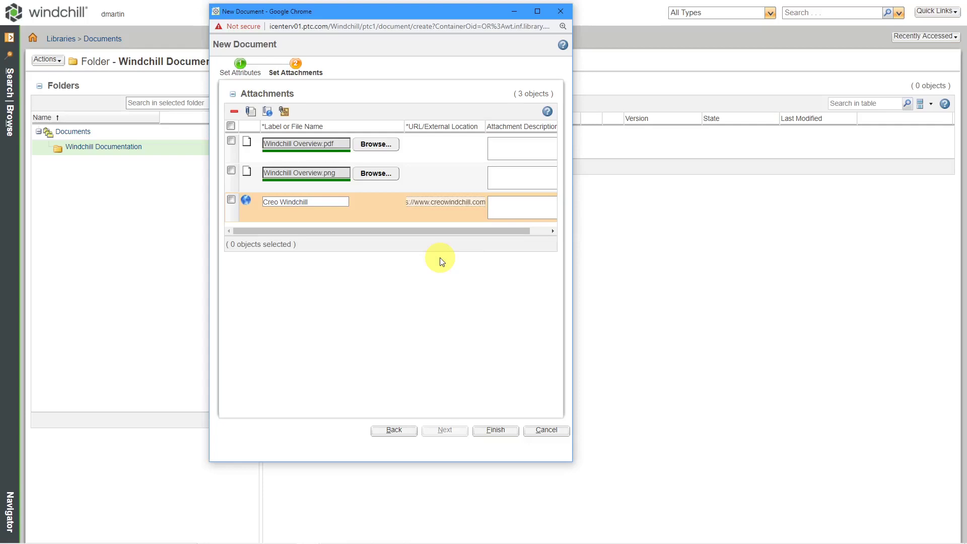
Step: Add an external storage attachment labelled 'Storage' at location 'Second floor, room 222, back shelf'
click(285, 112)
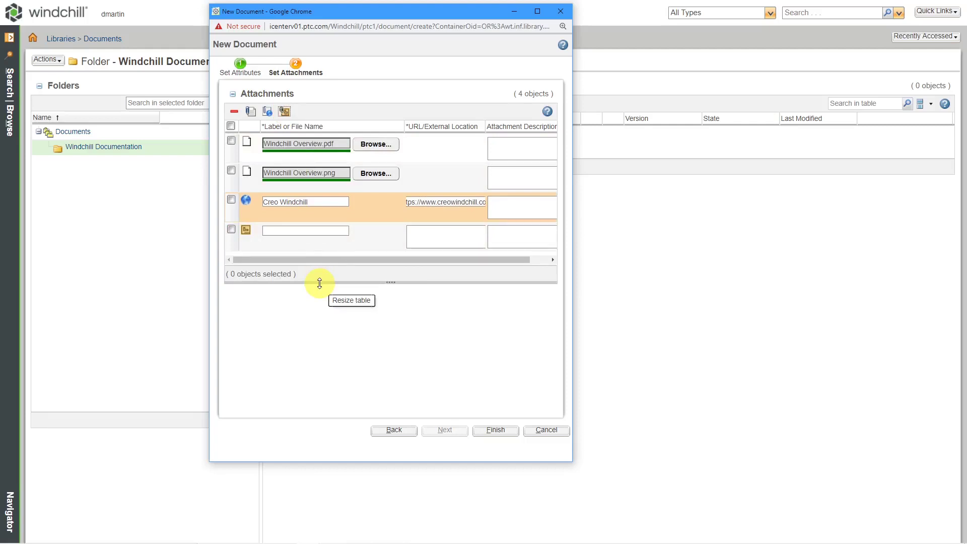
click(303, 231)
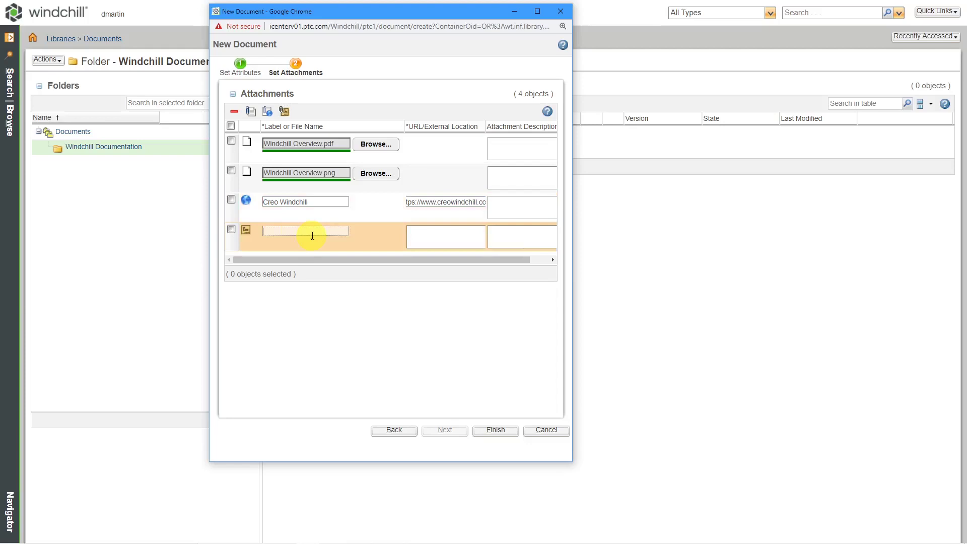
text(Storage)
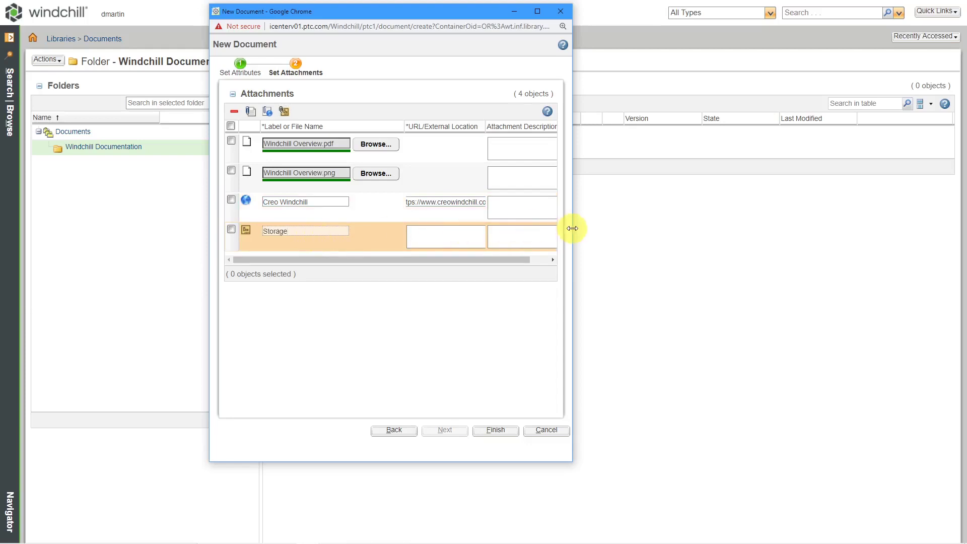
drag(572, 227, 633, 225)
click(522, 237)
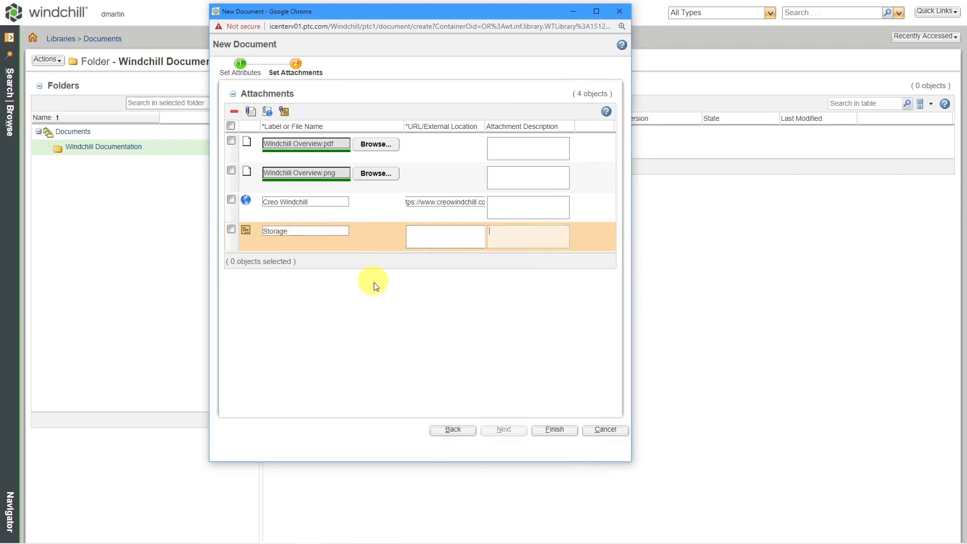
text(Second)
key(BackSpace)
key(BackSpace)
key(BackSpace)
key(BackSpace)
key(BackSpace)
click(436, 239)
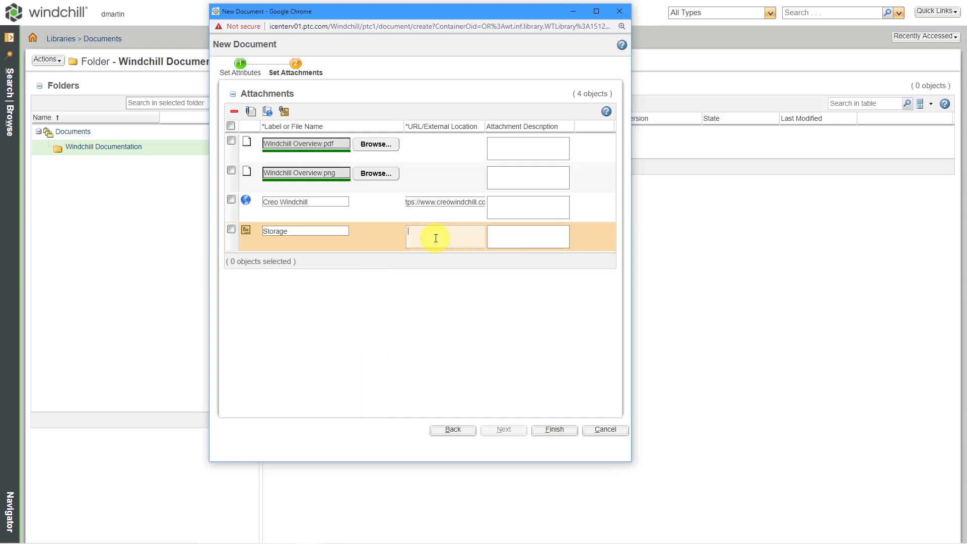
text(Second floor room )
text(222.)
text( back she)
text(lf)
Step: Finish the Windchill Overview document, then view the Structure tab on its information page
click(552, 434)
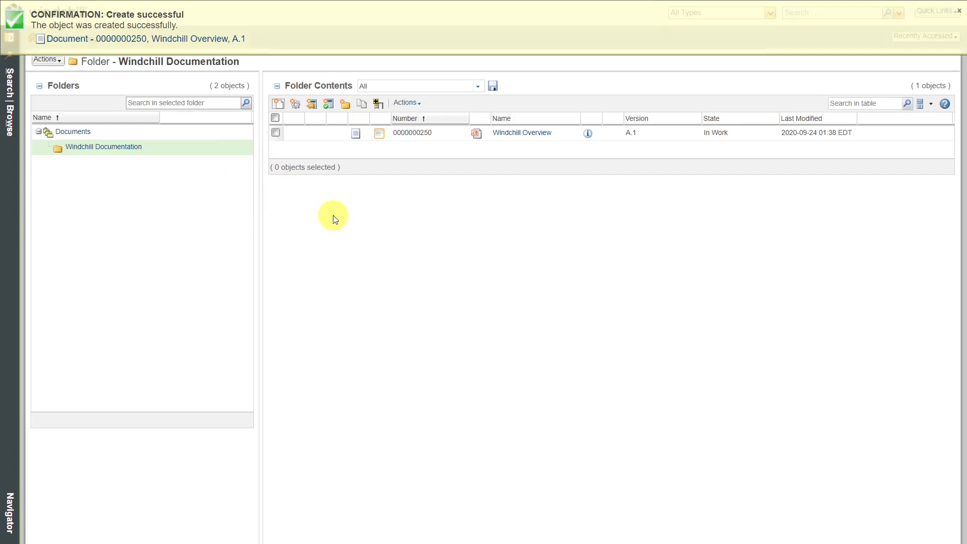
click(586, 140)
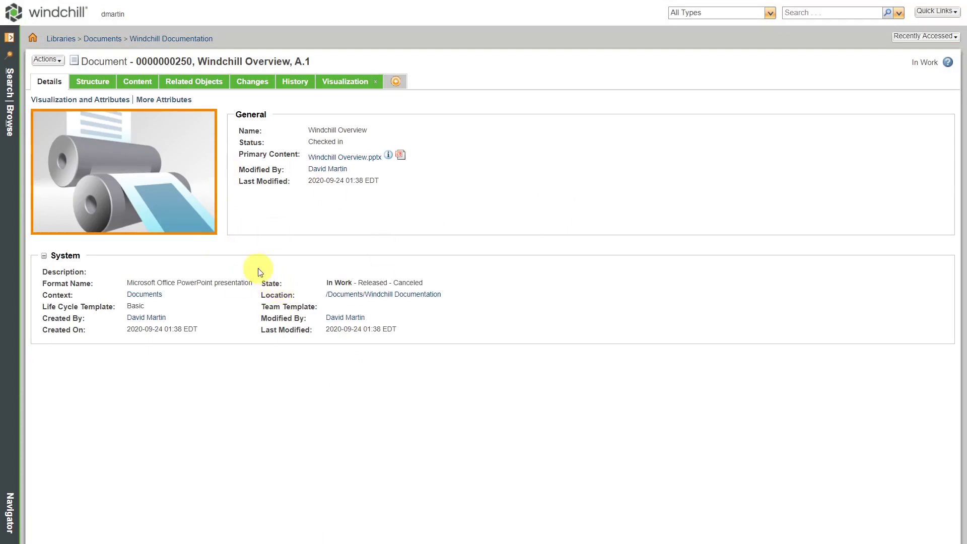
click(95, 83)
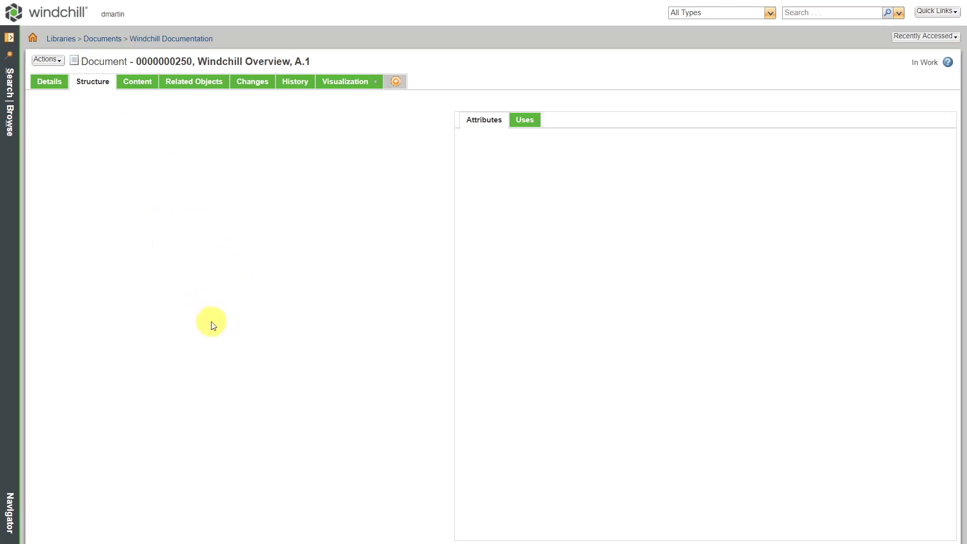
Step: Inspect the Windchill Overview's primary content and four attachments, then go back to the folder
click(145, 87)
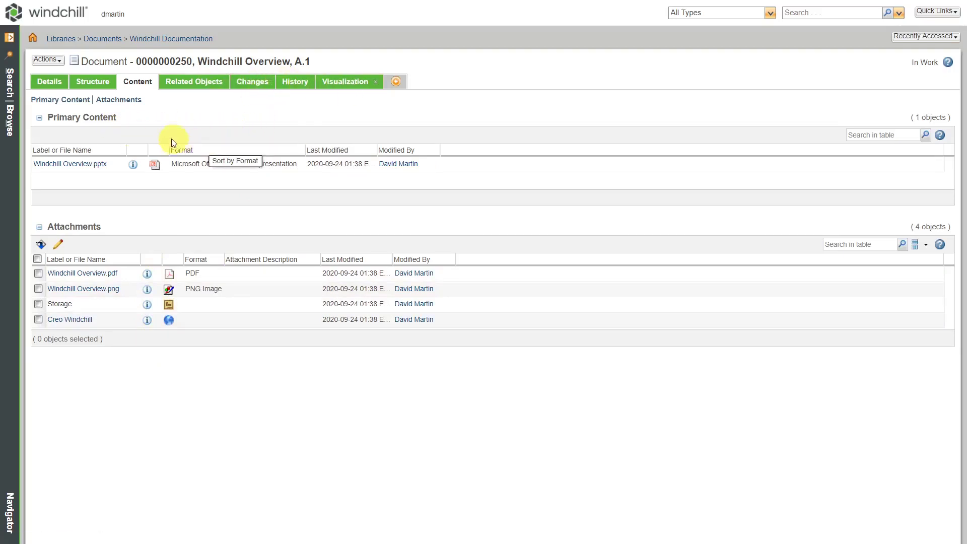
click(174, 43)
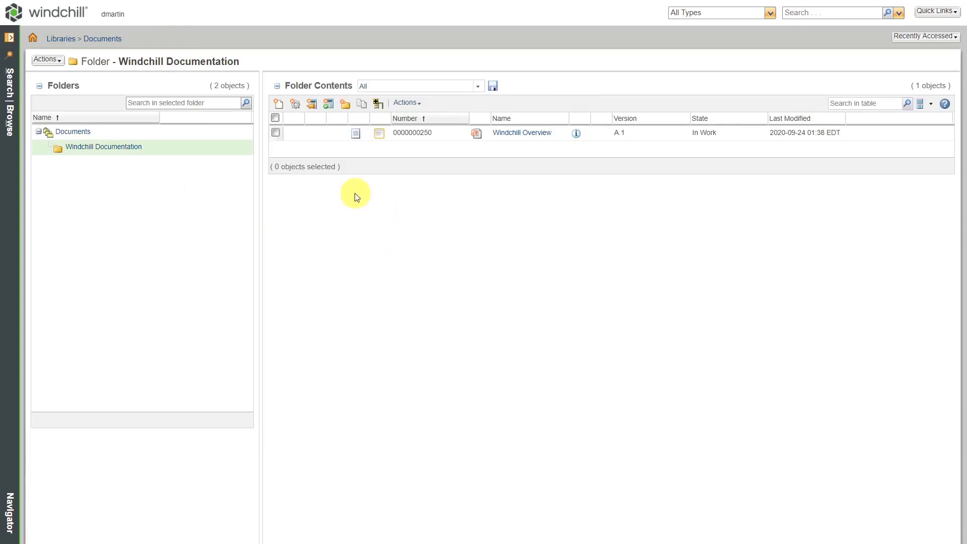
Step: Create a Document-type document 'Configuration Options Comparison' with Creo4-Config-Options_Compare.xlsx as primary content
click(280, 105)
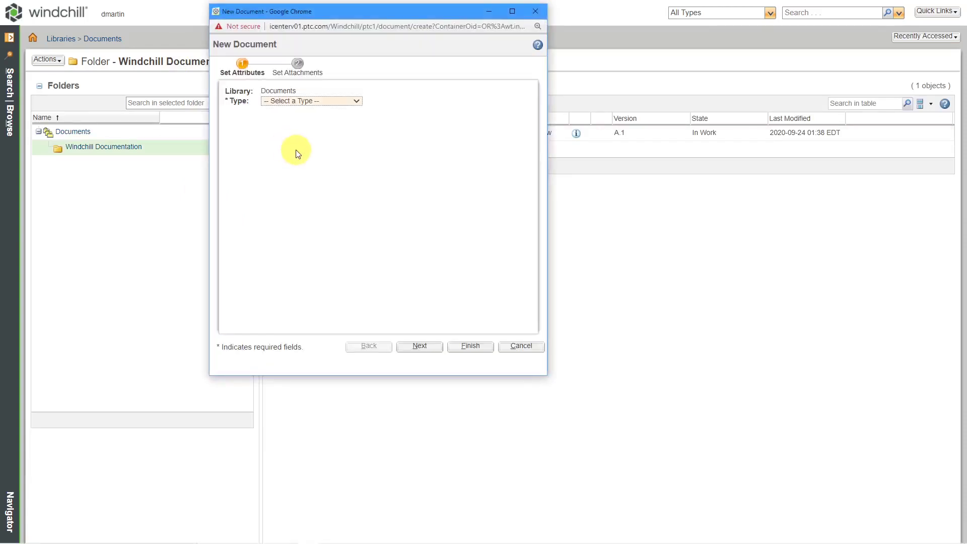
click(325, 101)
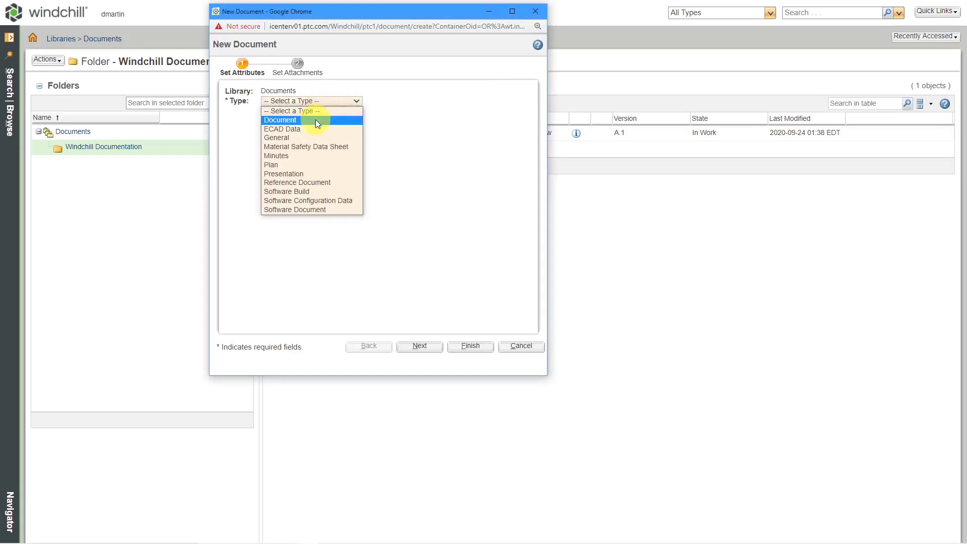
click(315, 119)
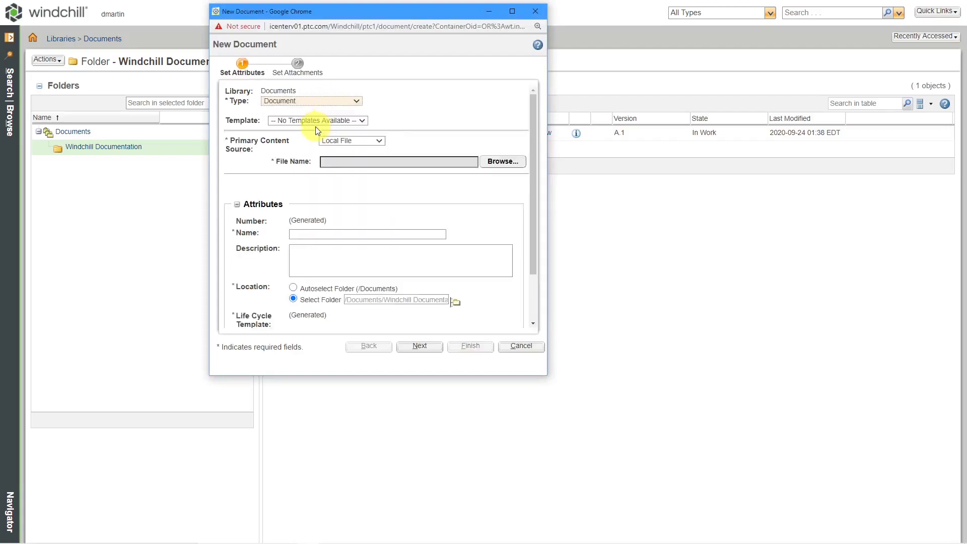
click(497, 164)
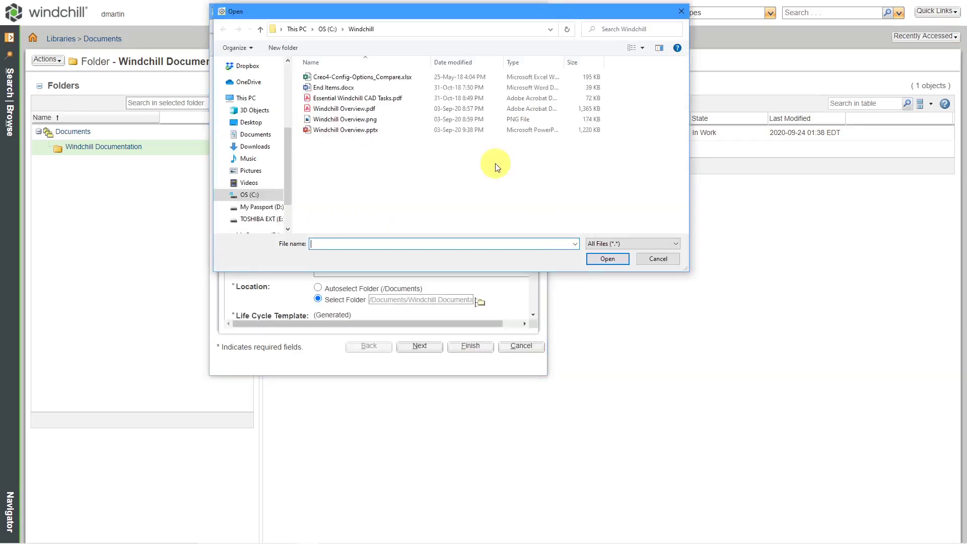
click(381, 78)
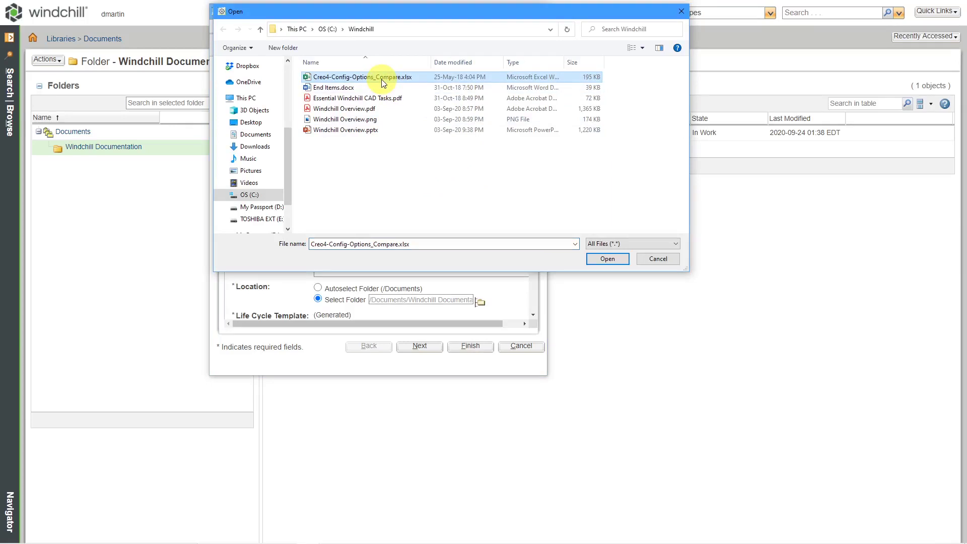
click(603, 260)
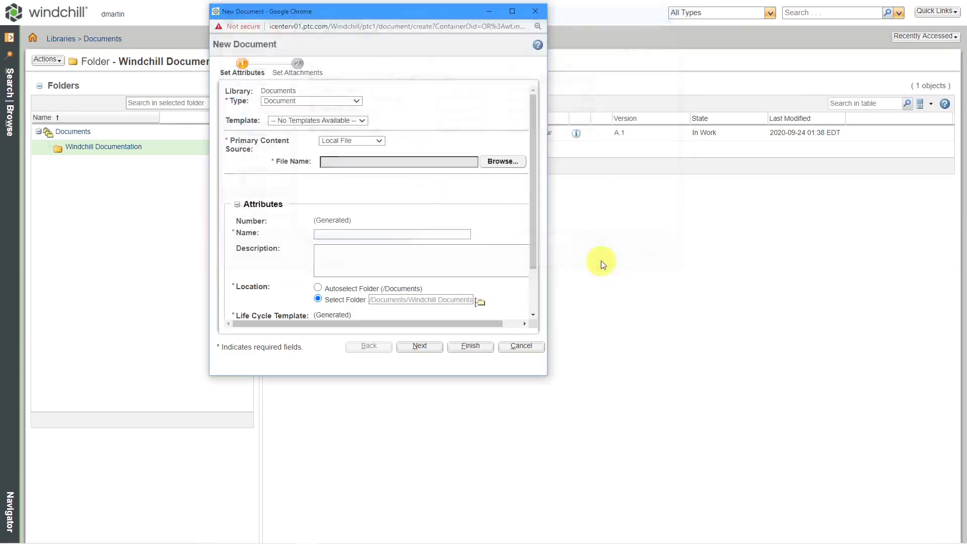
triple_click(434, 237)
text(Configuration O)
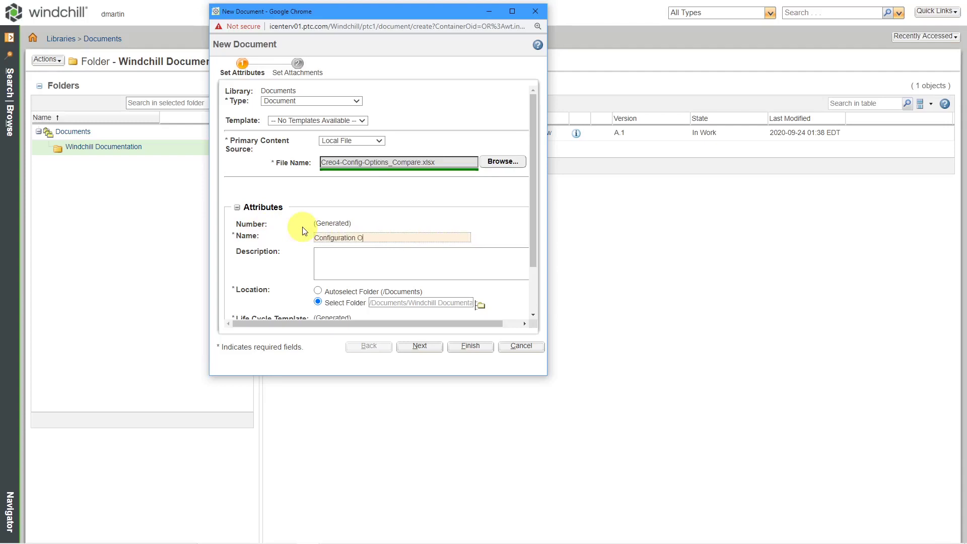
text(ptions Comparison)
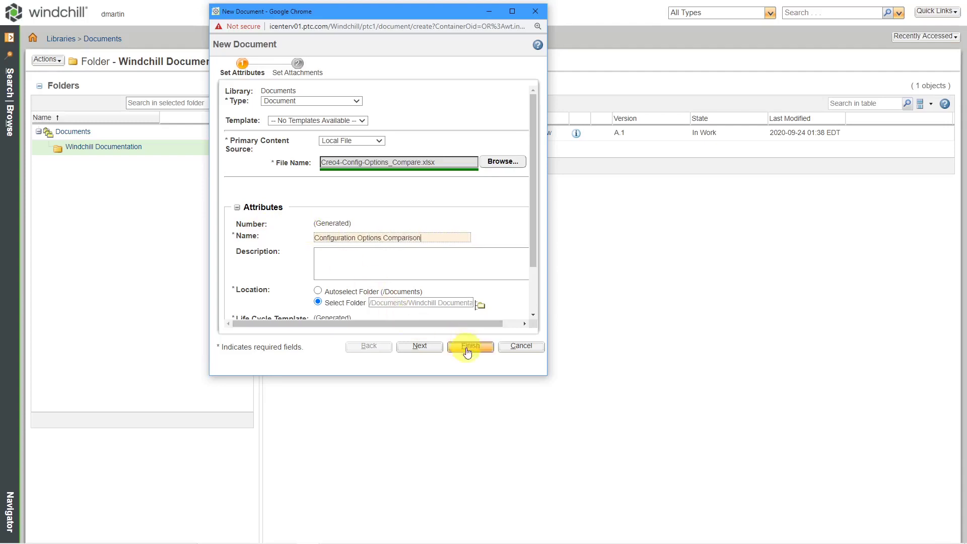
click(472, 347)
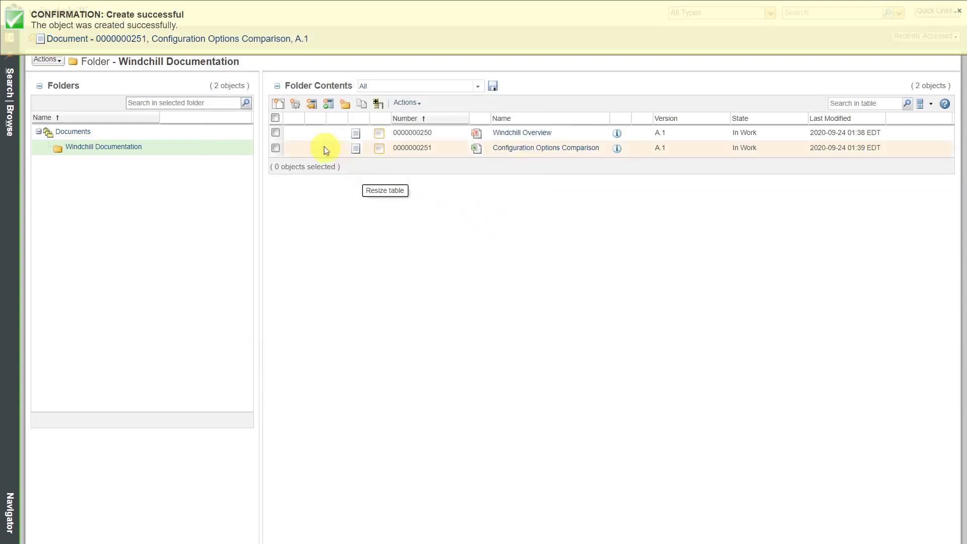
Step: Create a Document-type document named End Items with End Items.docx as primary content
click(278, 103)
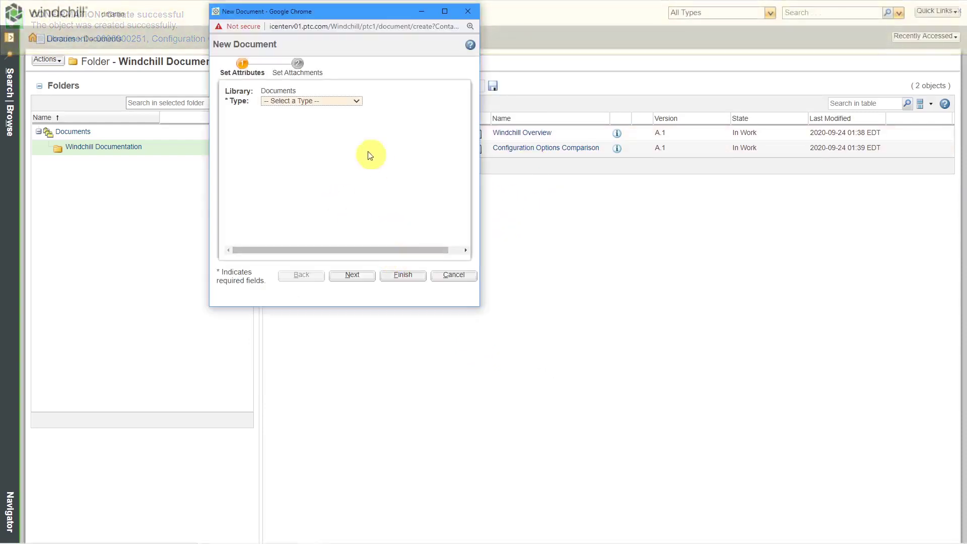
click(328, 102)
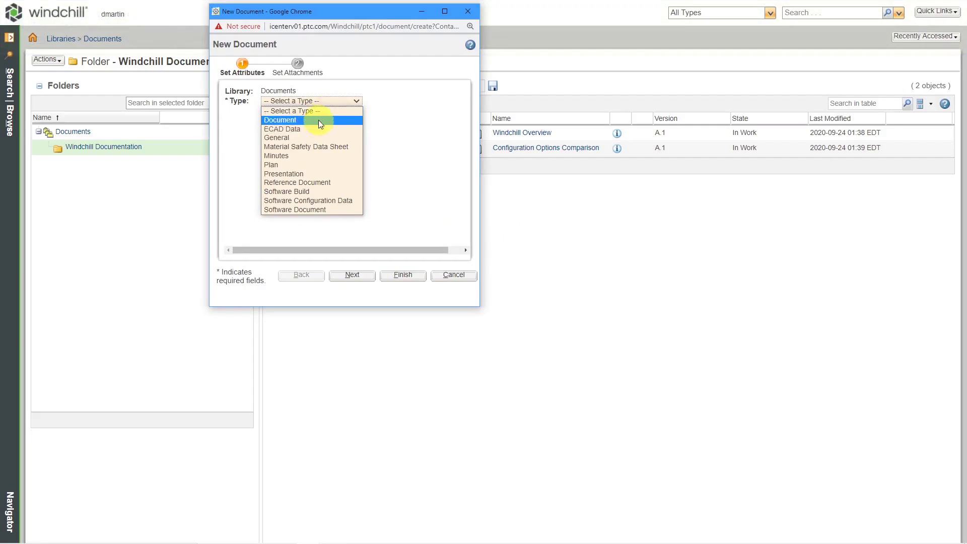
click(319, 121)
click(448, 171)
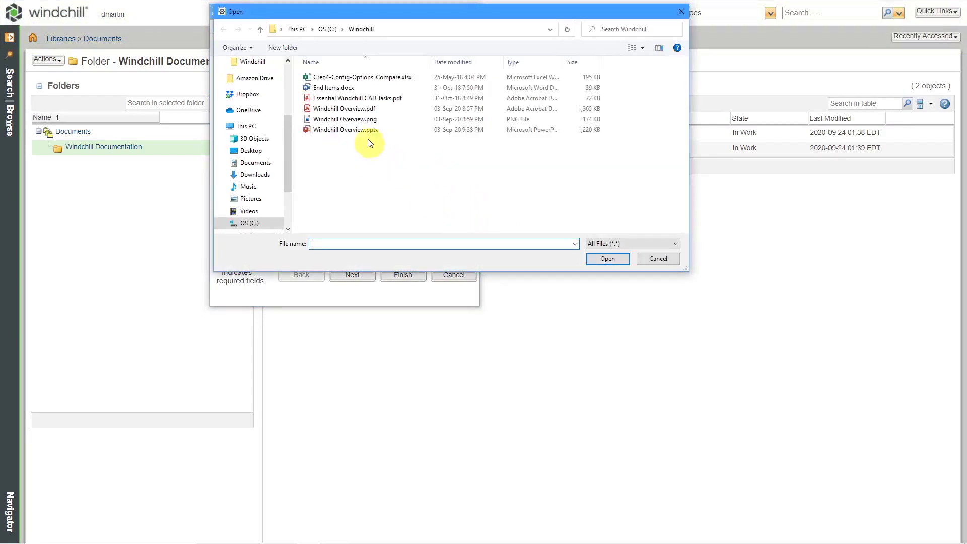
click(343, 88)
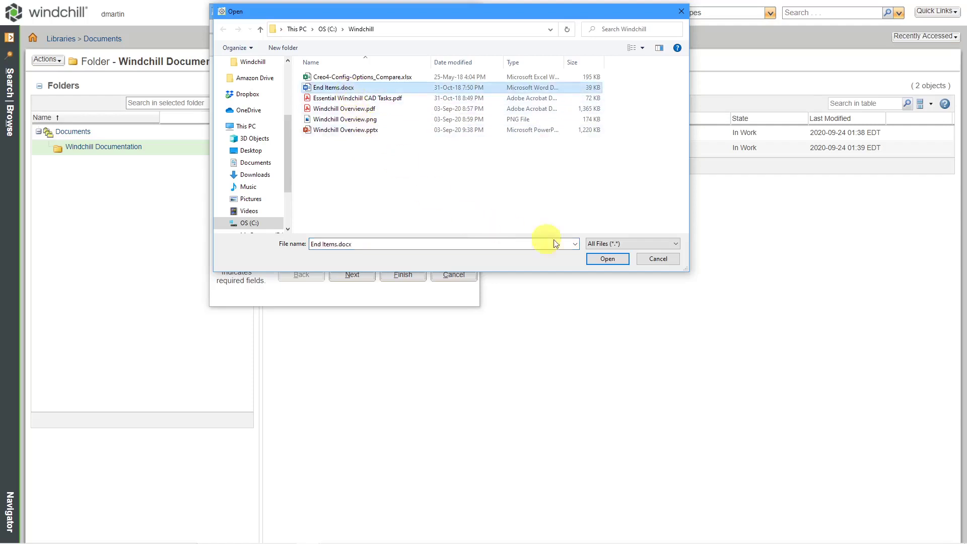
click(605, 259)
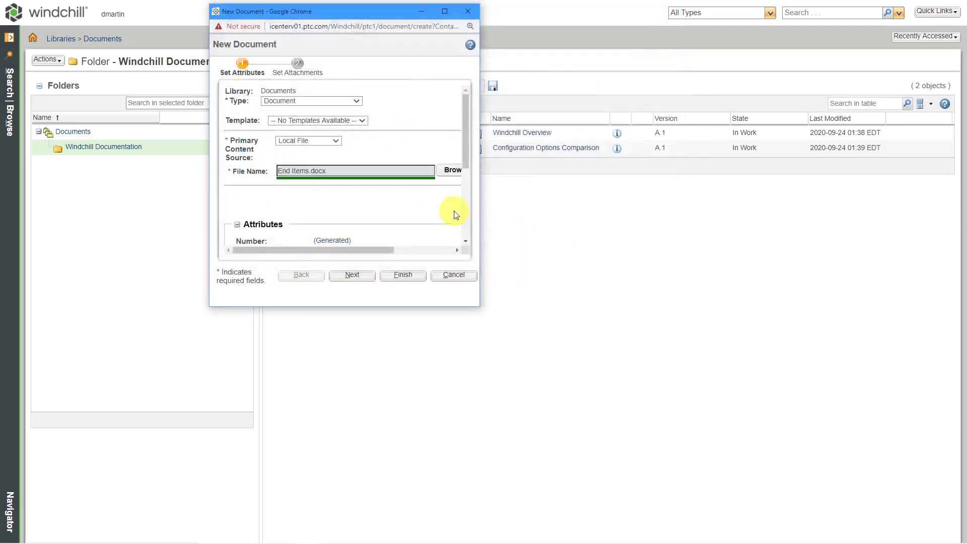
click(407, 276)
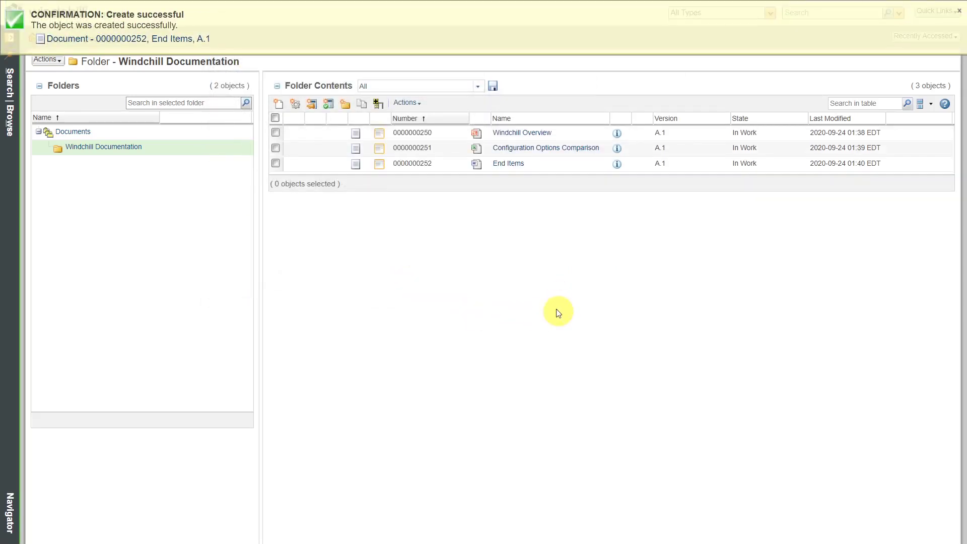